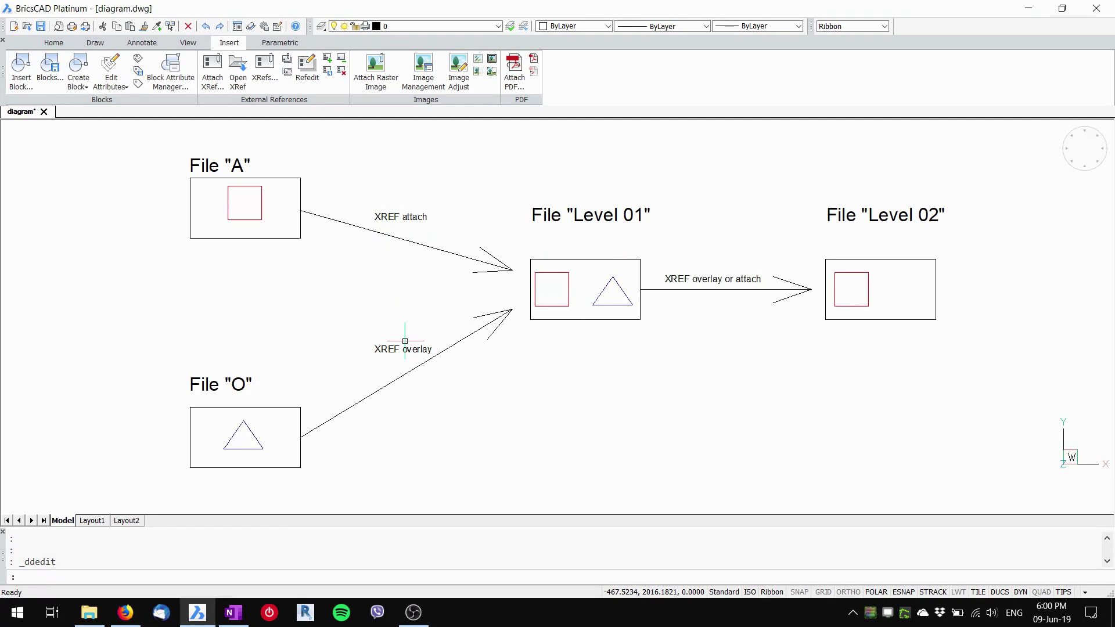
Select the Level 01 box and the Level 02 red square in the diagram, then clear the selection
click(609, 281)
click(838, 303)
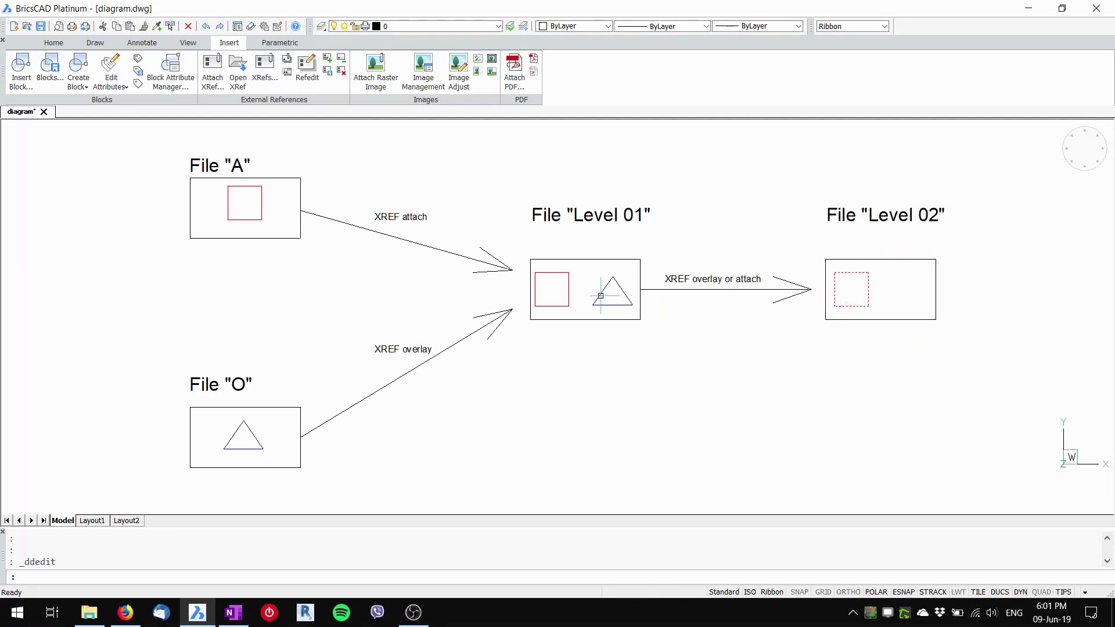
key(Escape)
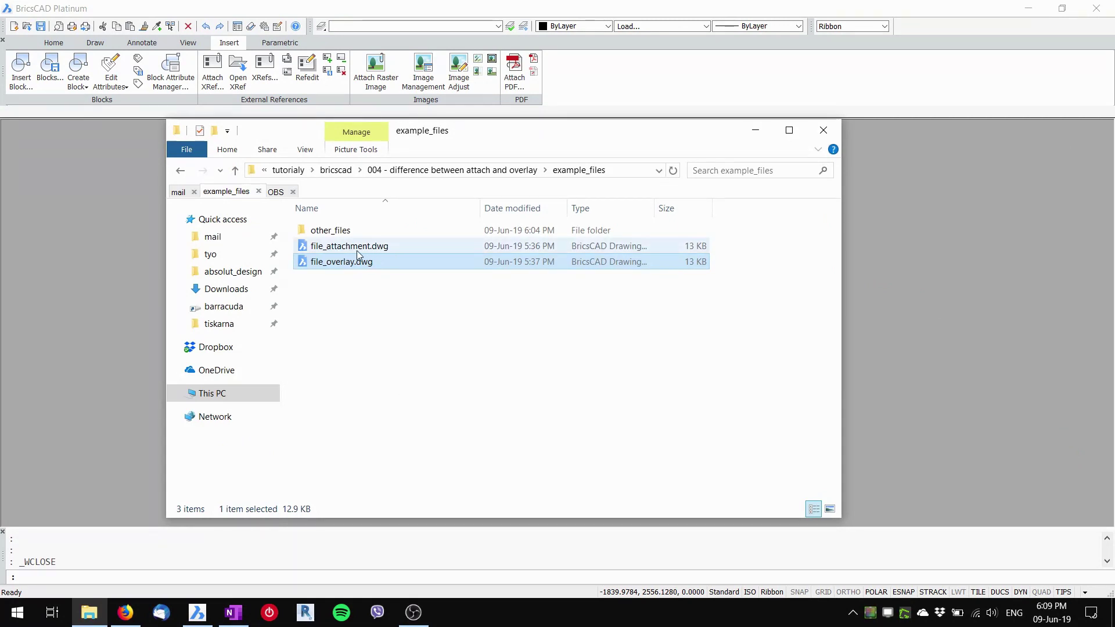
Open and close file_attachment.dwg, then file_overlay.dwg, from the example_files folder
double_click(349, 246)
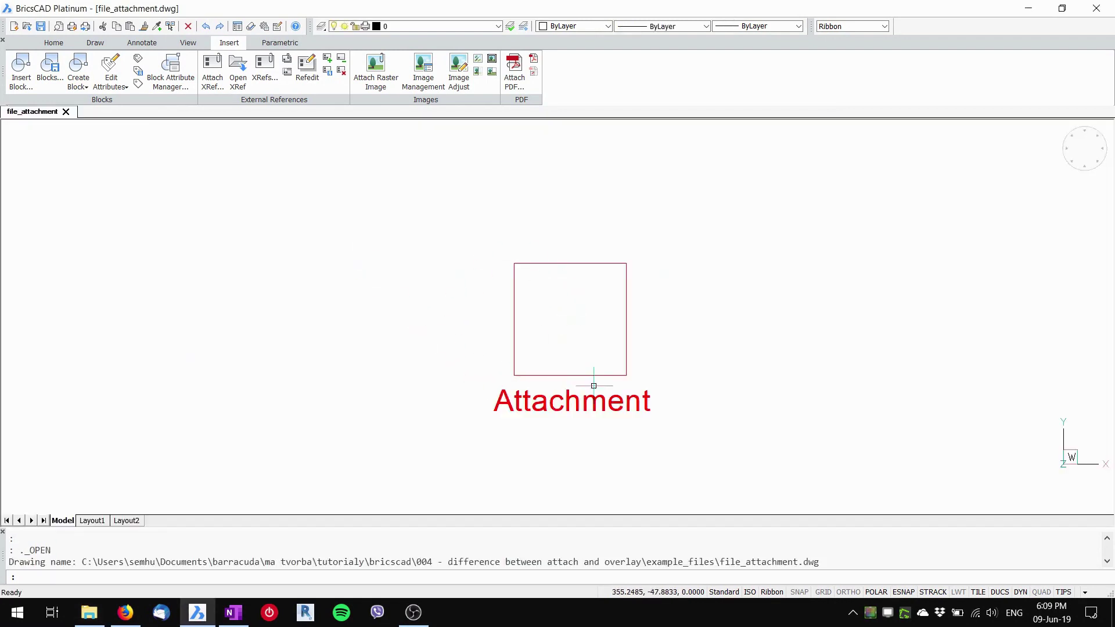
click(67, 112)
key(alt+Tab)
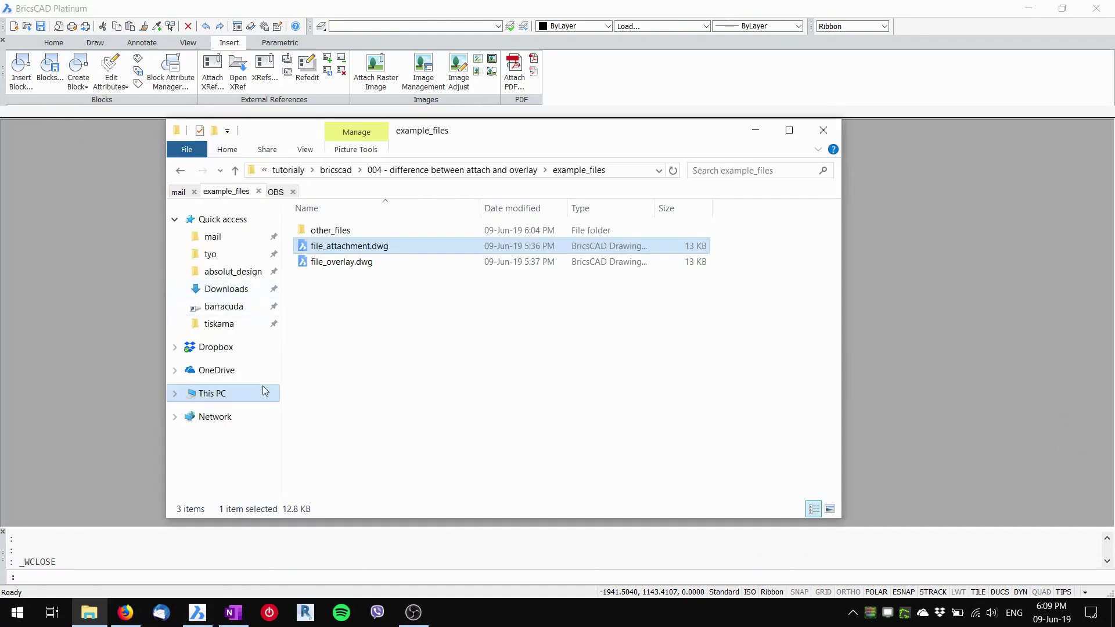
double_click(326, 262)
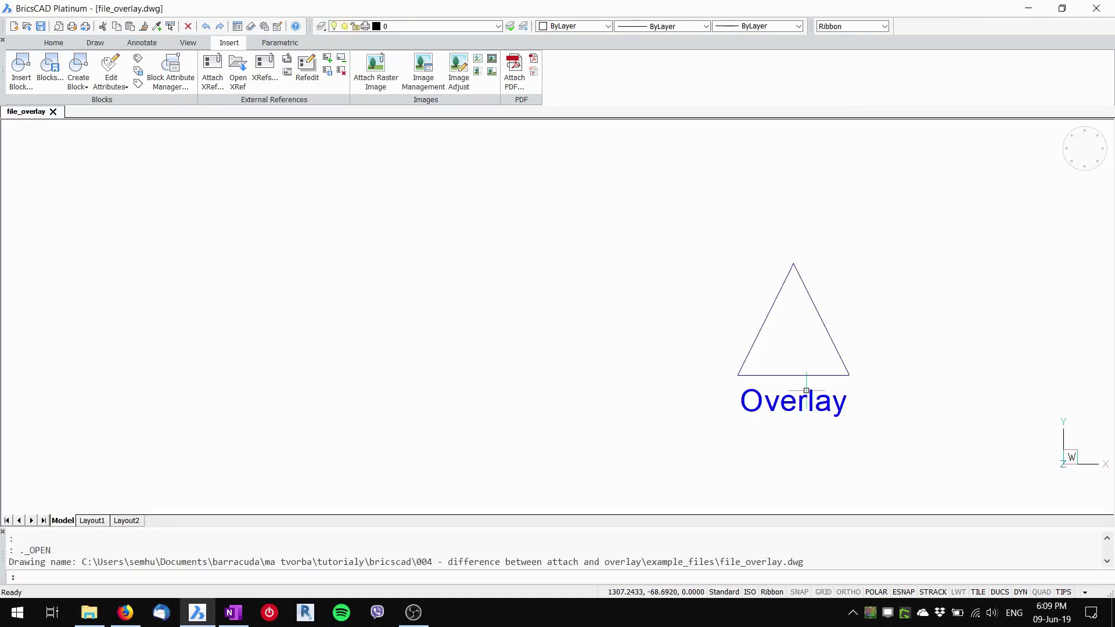
click(53, 112)
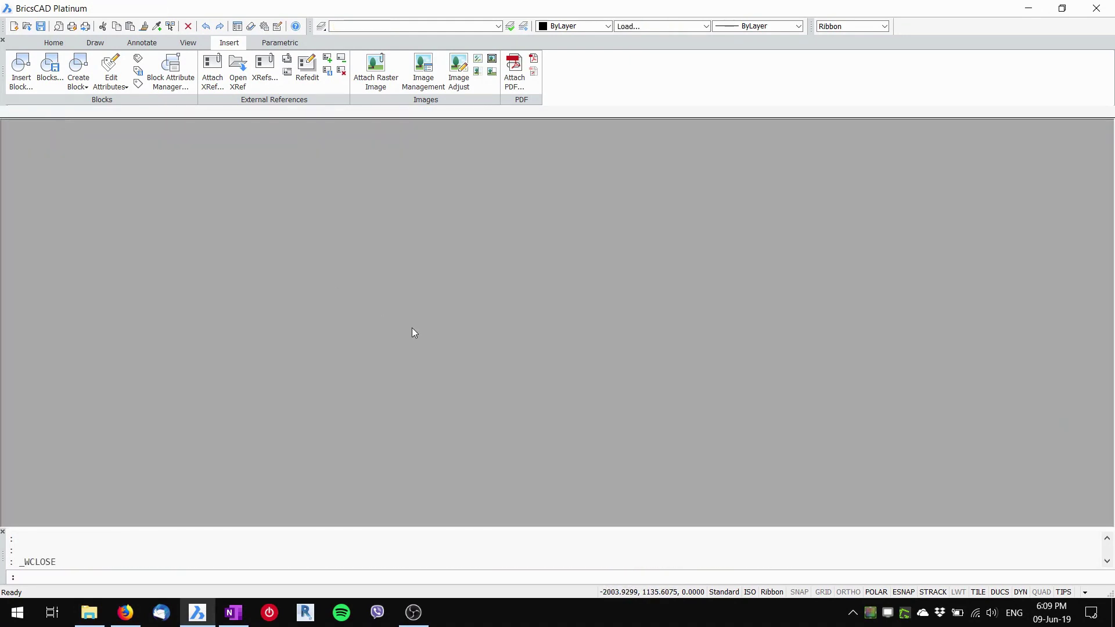
Create a new drawing from Default-mm.dwt and save it as level_01.dwg in example_files
key(ctrl+n)
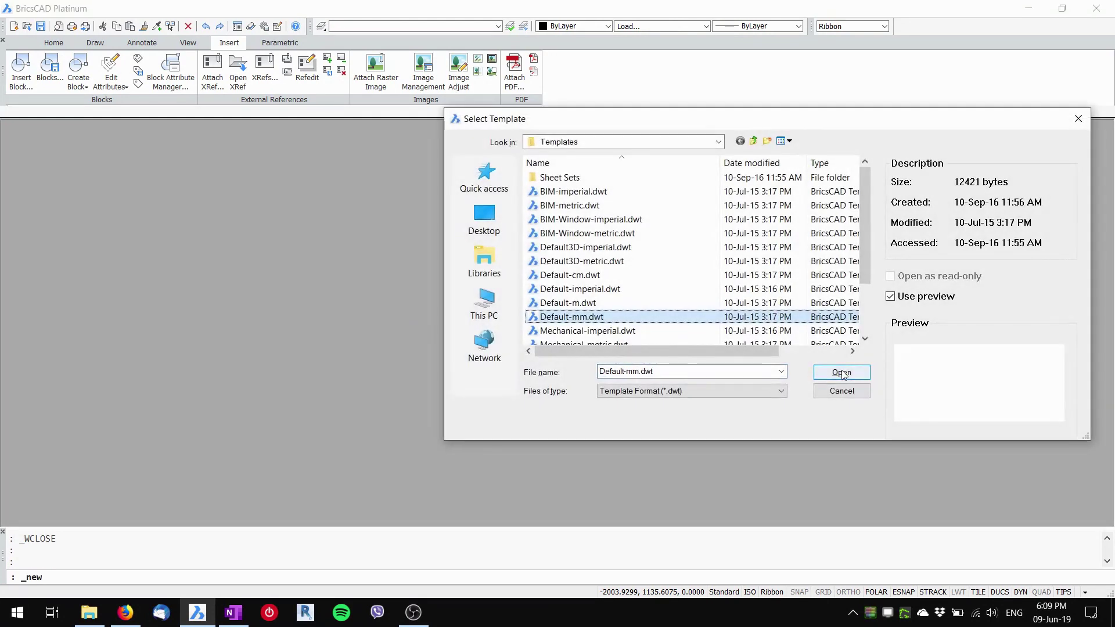
click(841, 372)
key(ctrl+s)
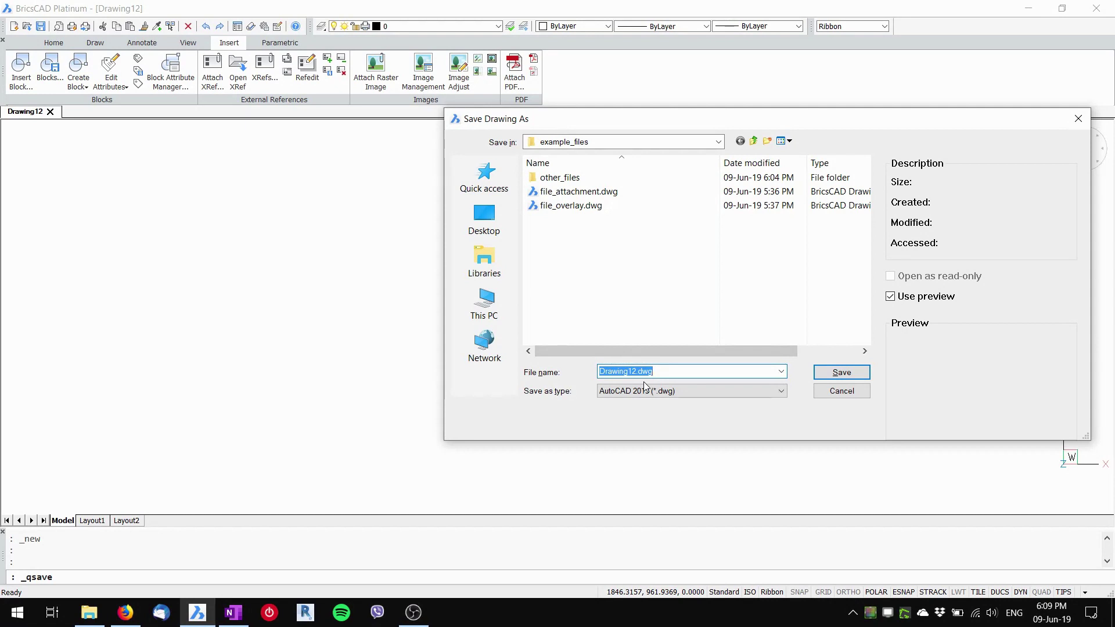
text(level_01)
key(Return)
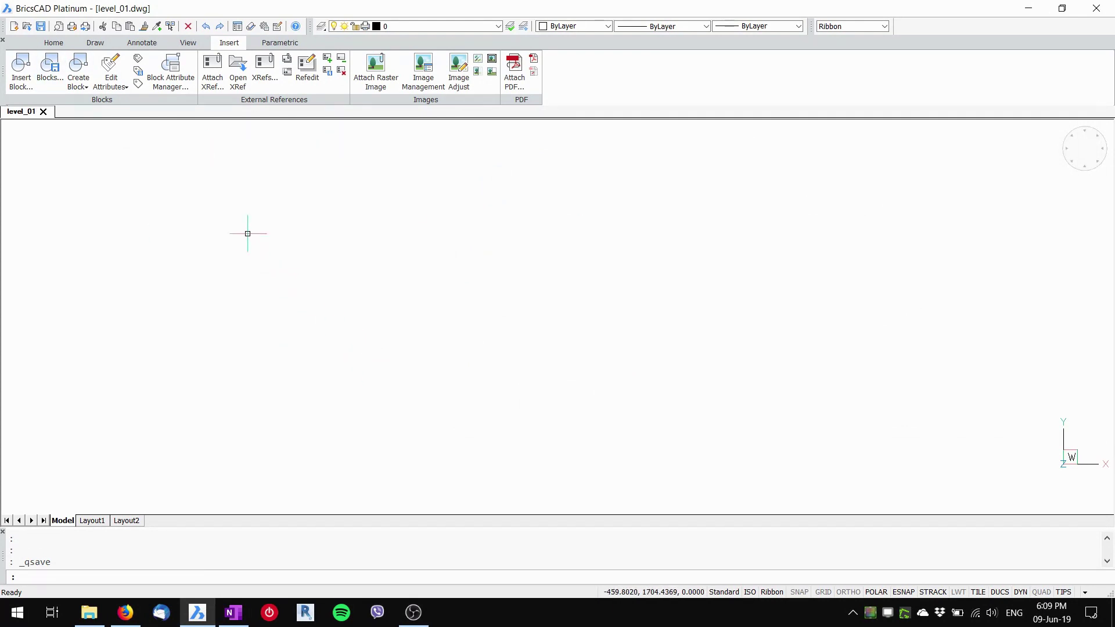
Attach file_attachment.dwg as an external reference at the origin, then window-select and deselect its square
click(212, 84)
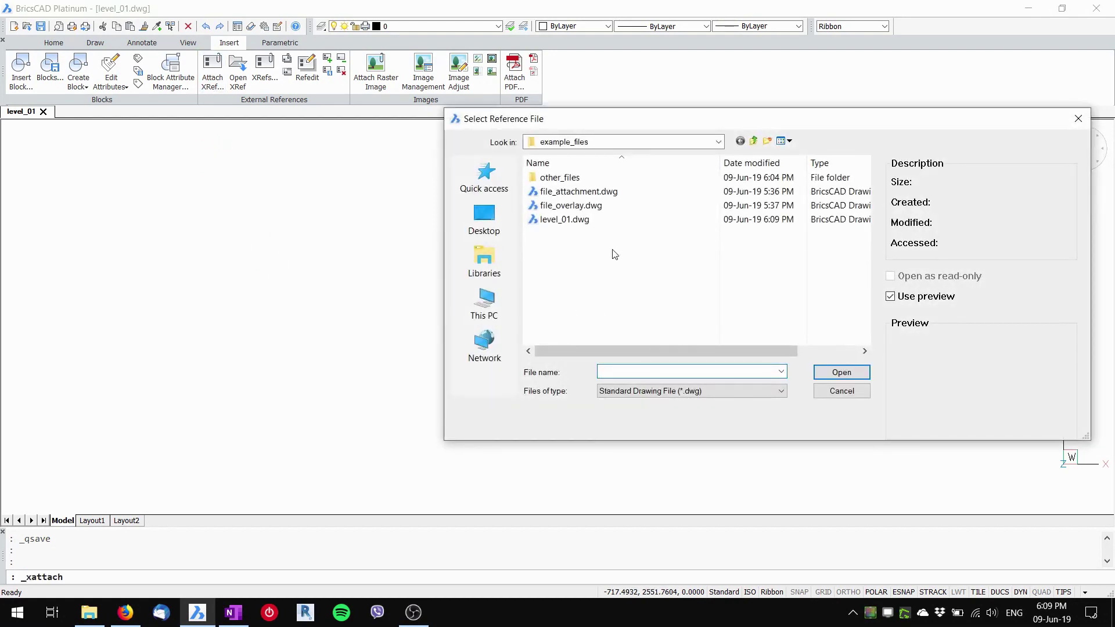
double_click(553, 194)
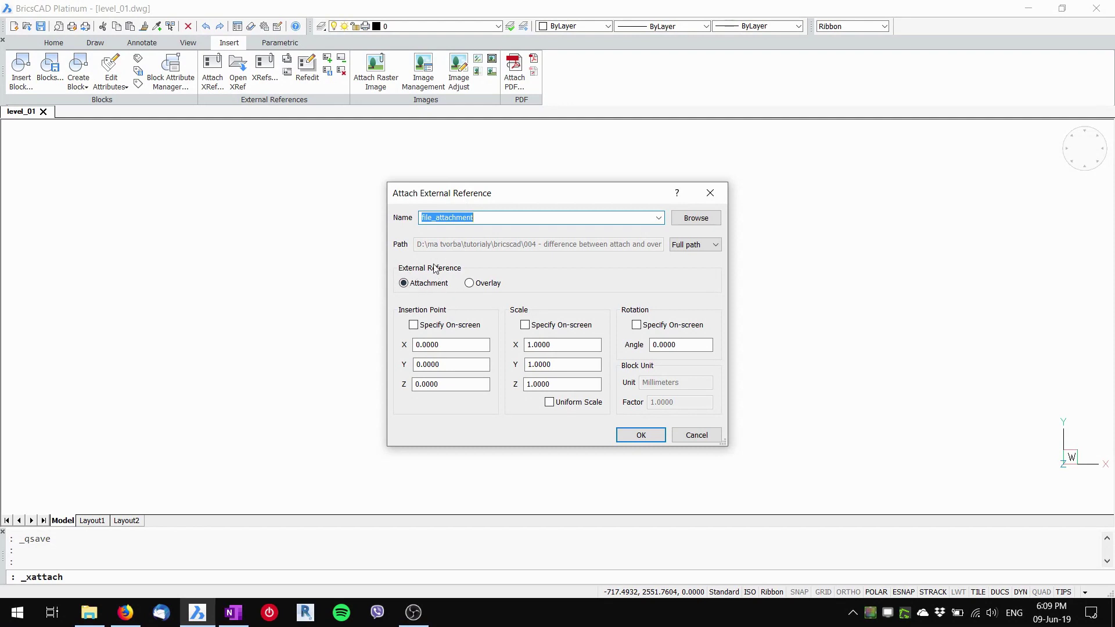
click(639, 435)
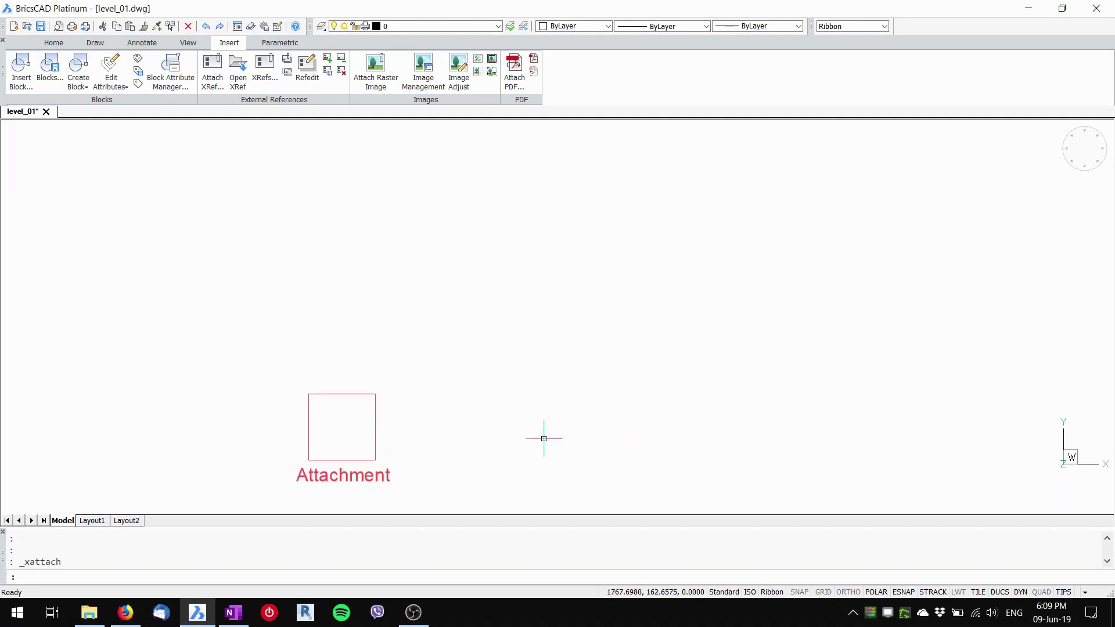
click(428, 415)
click(295, 385)
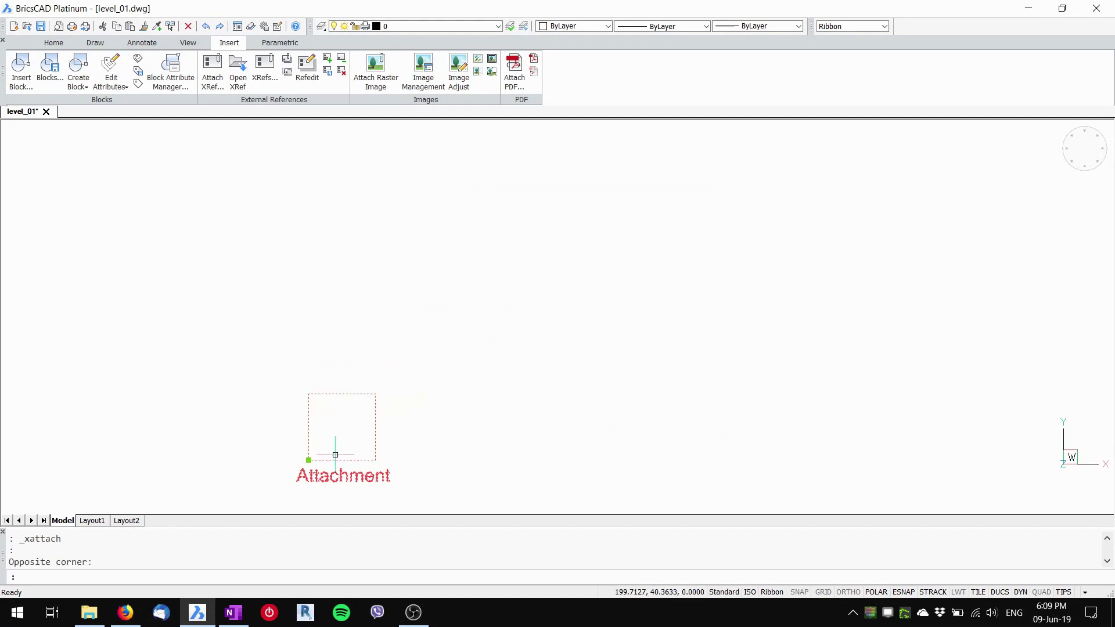
key(Escape)
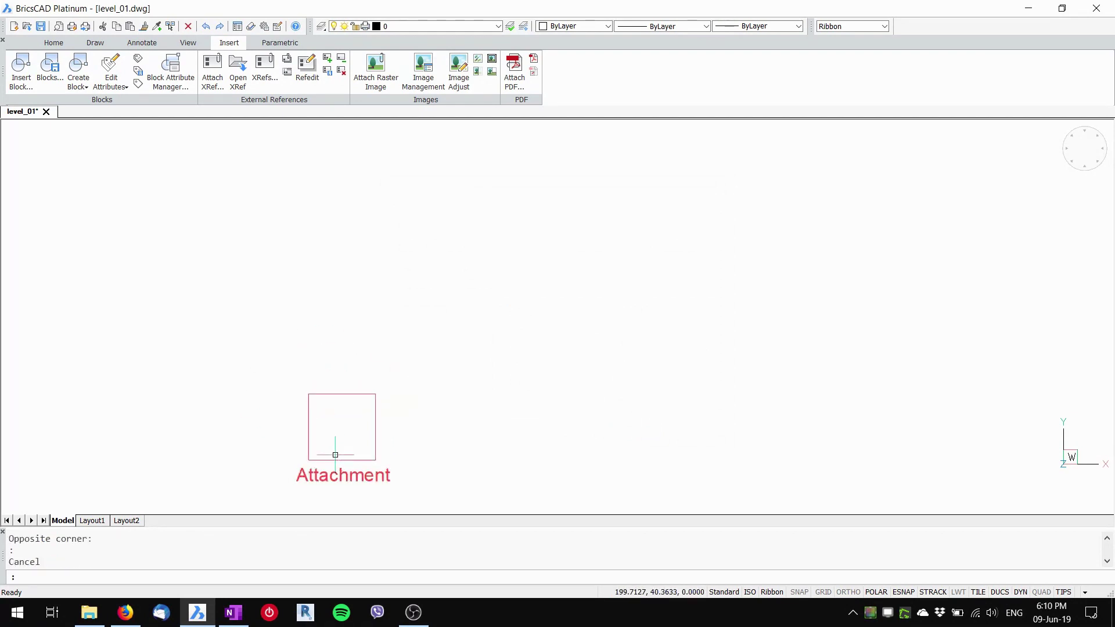
Insert file_overlay.dwg as an Overlay reference, placing the blue triangle beside the red square
click(213, 79)
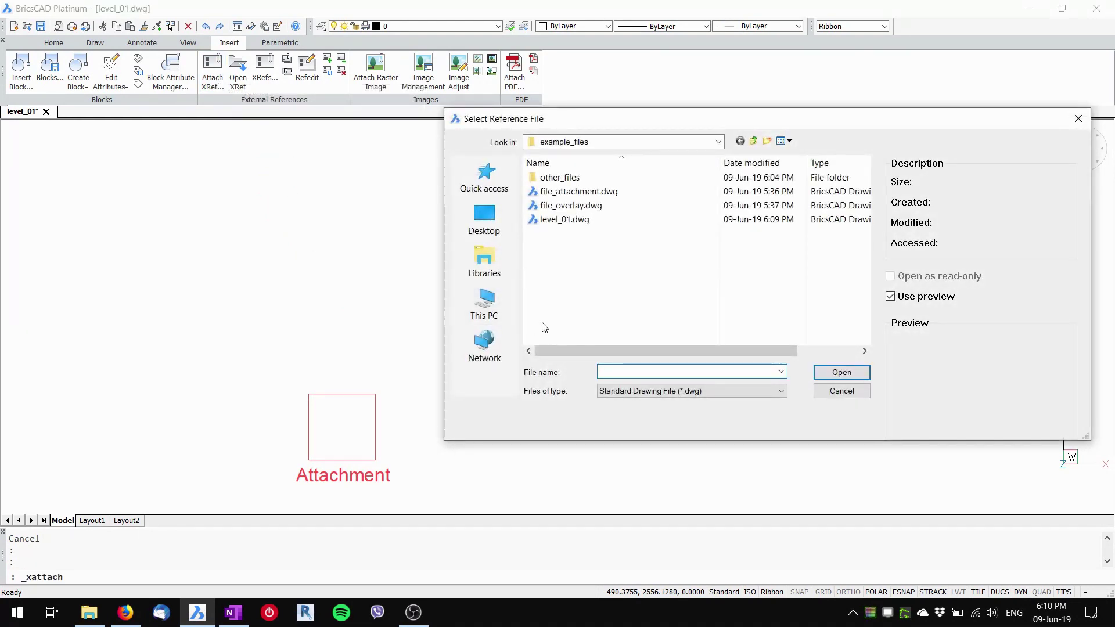
double_click(566, 207)
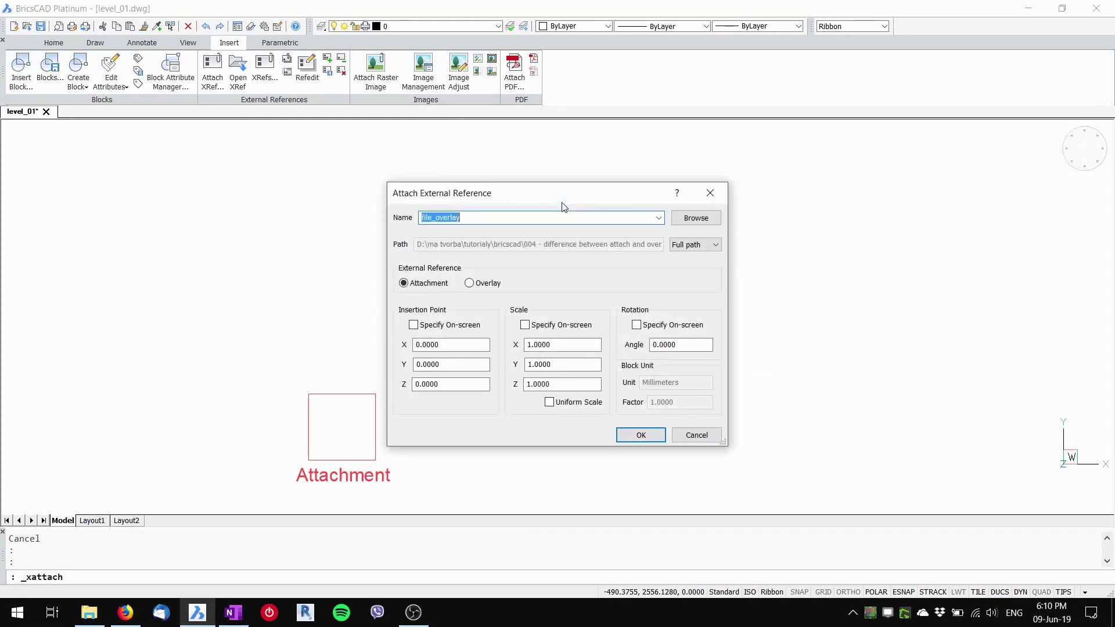
click(470, 283)
click(640, 436)
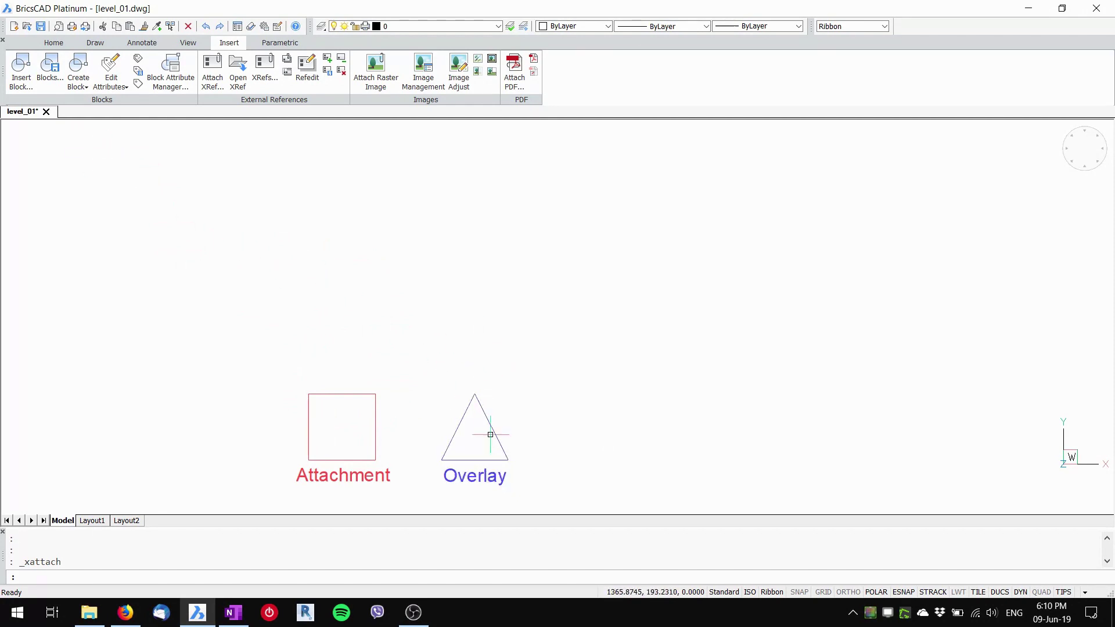
click(522, 425)
key(Escape)
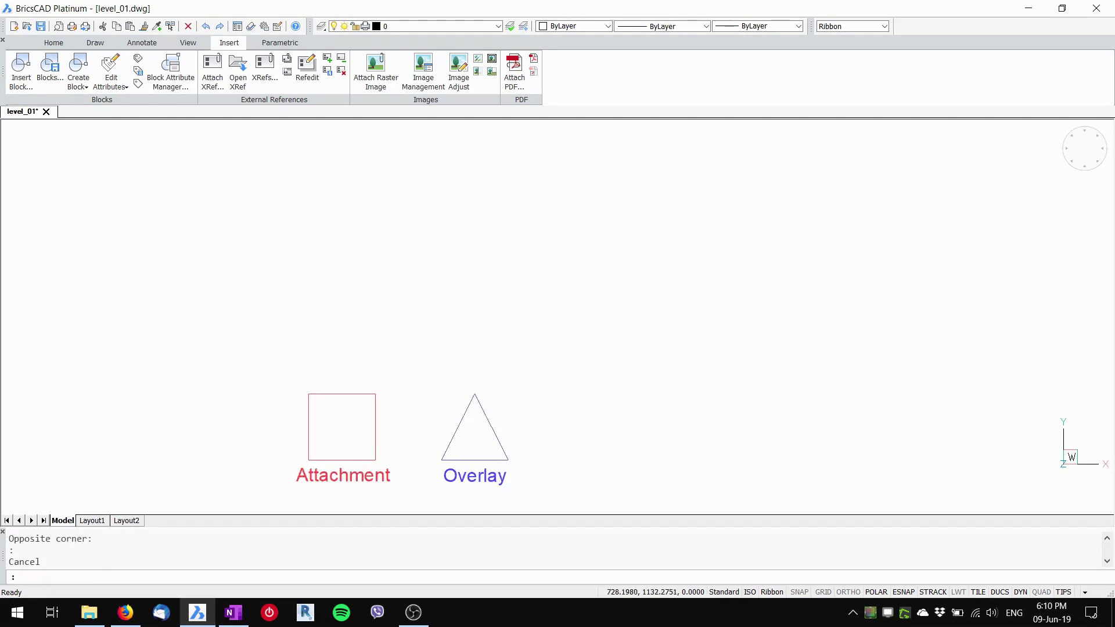
Draw crossed lines with the L command through four points around the centre
text(l)
key(Return)
click(328, 340)
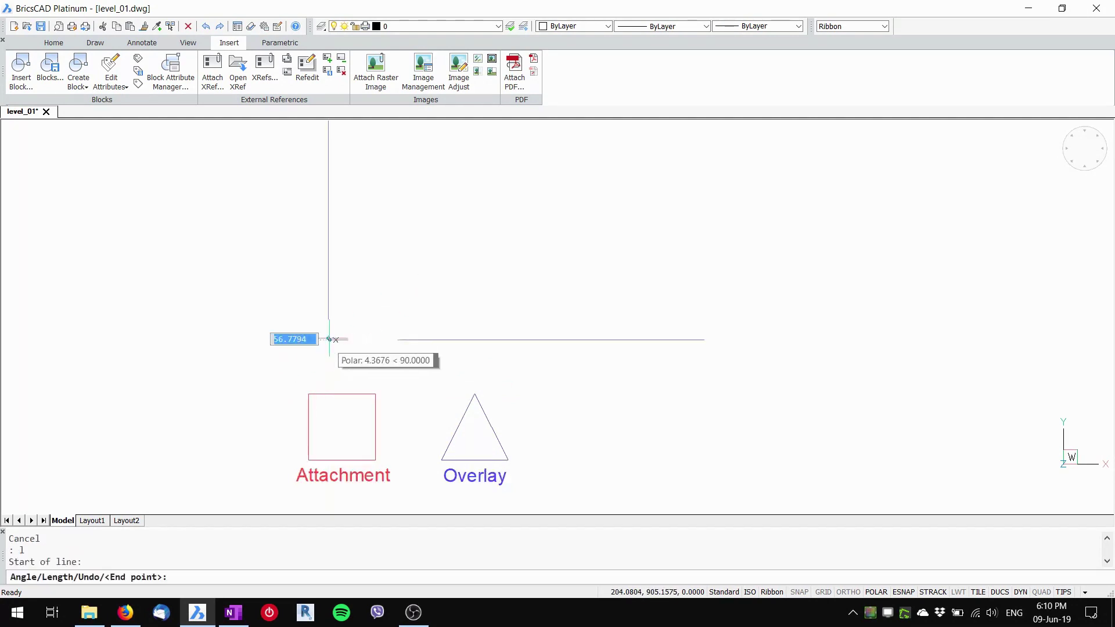
click(523, 250)
click(571, 348)
click(334, 249)
key(Return)
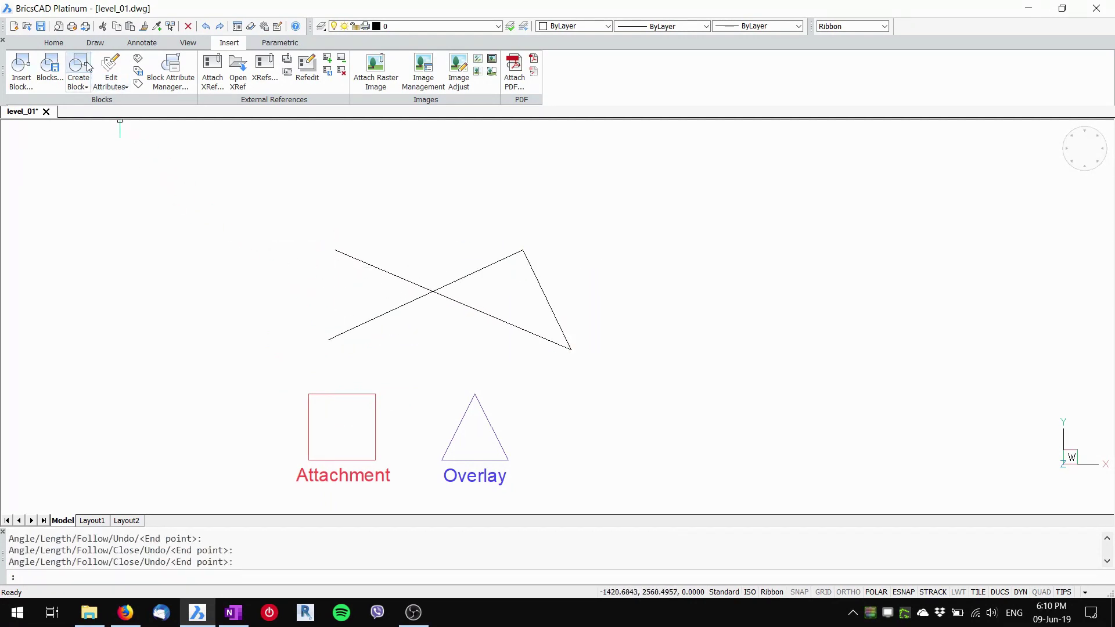
Save and close level_01, then save a new Default-mm drawing as level_02.dwg
click(41, 26)
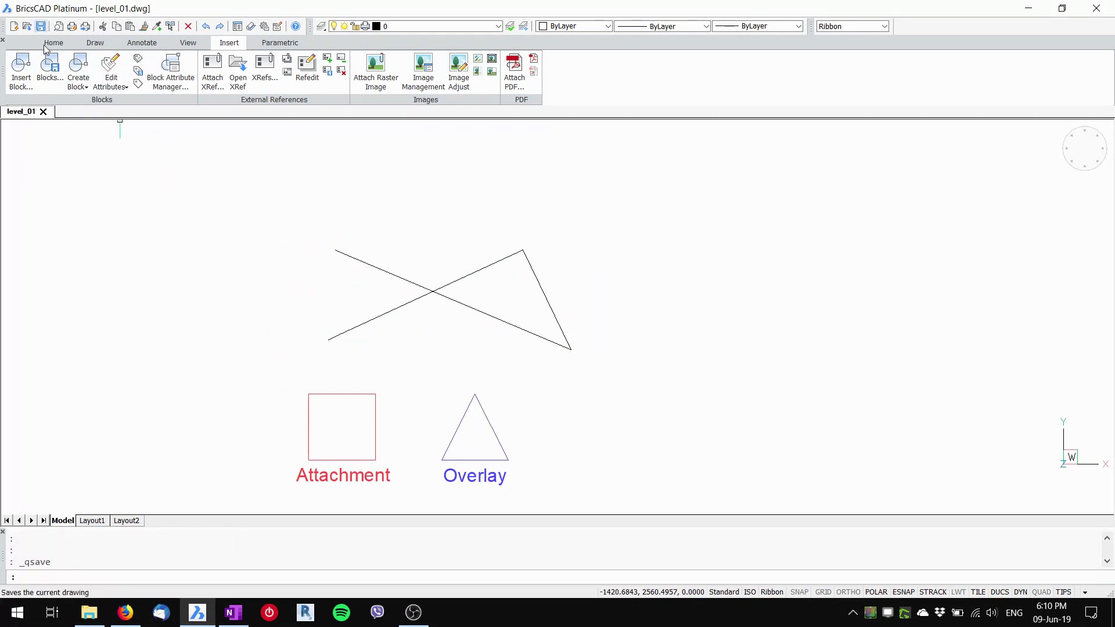
click(43, 111)
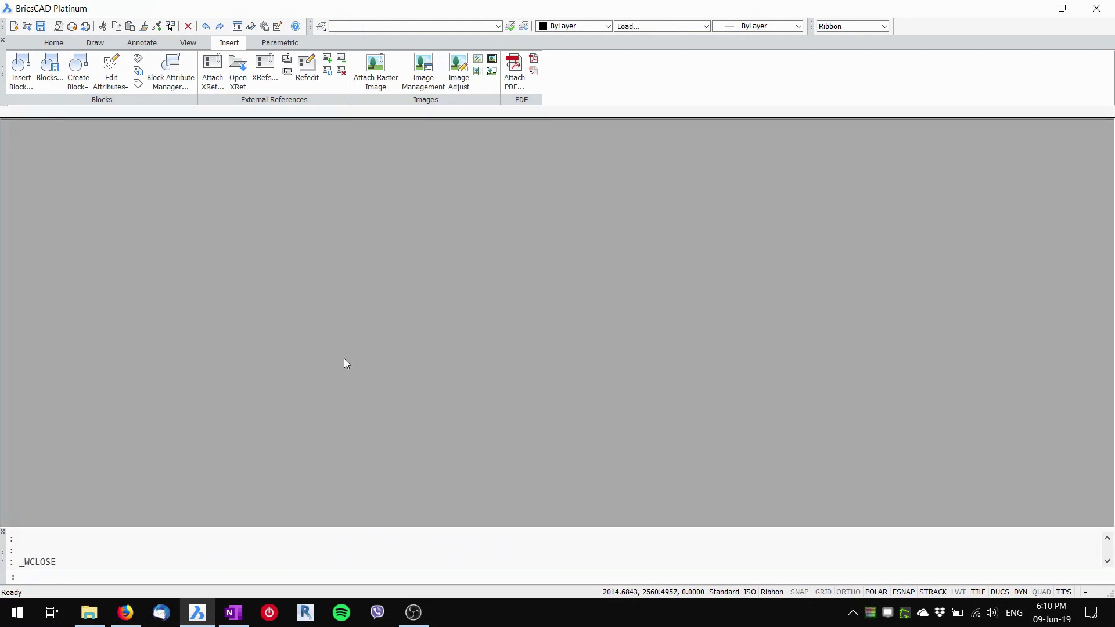
key(ctrl+n)
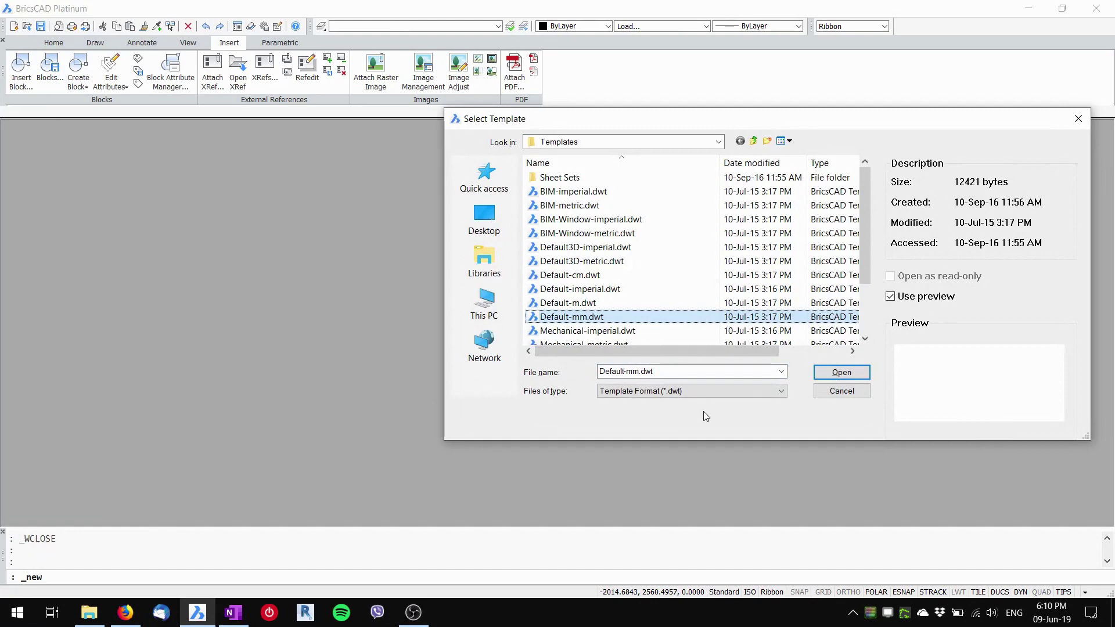
click(836, 374)
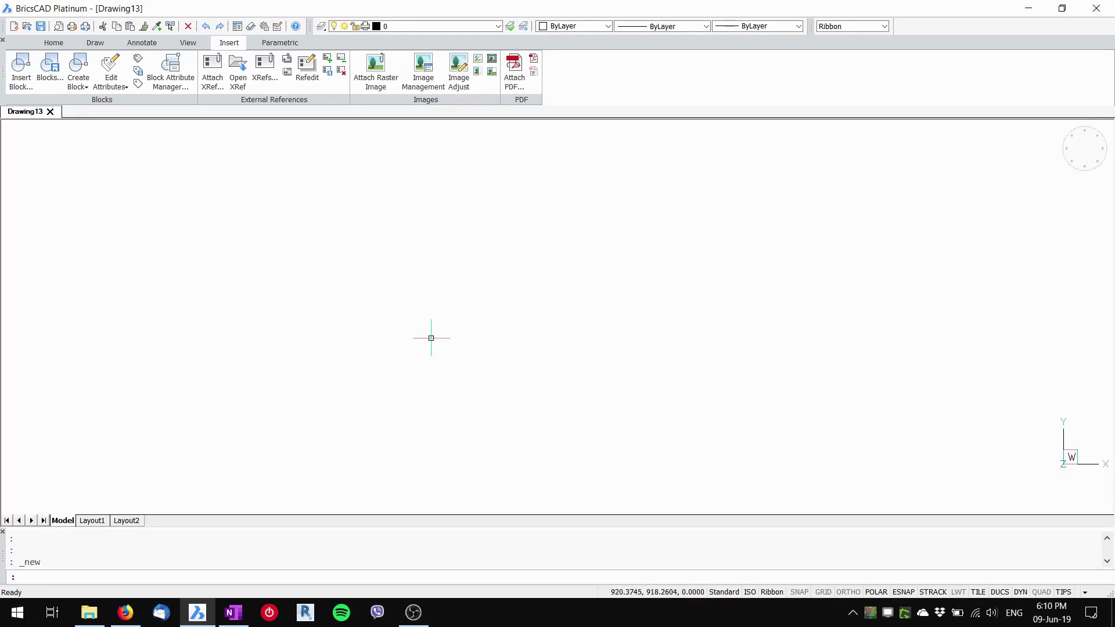
key(ctrl+s)
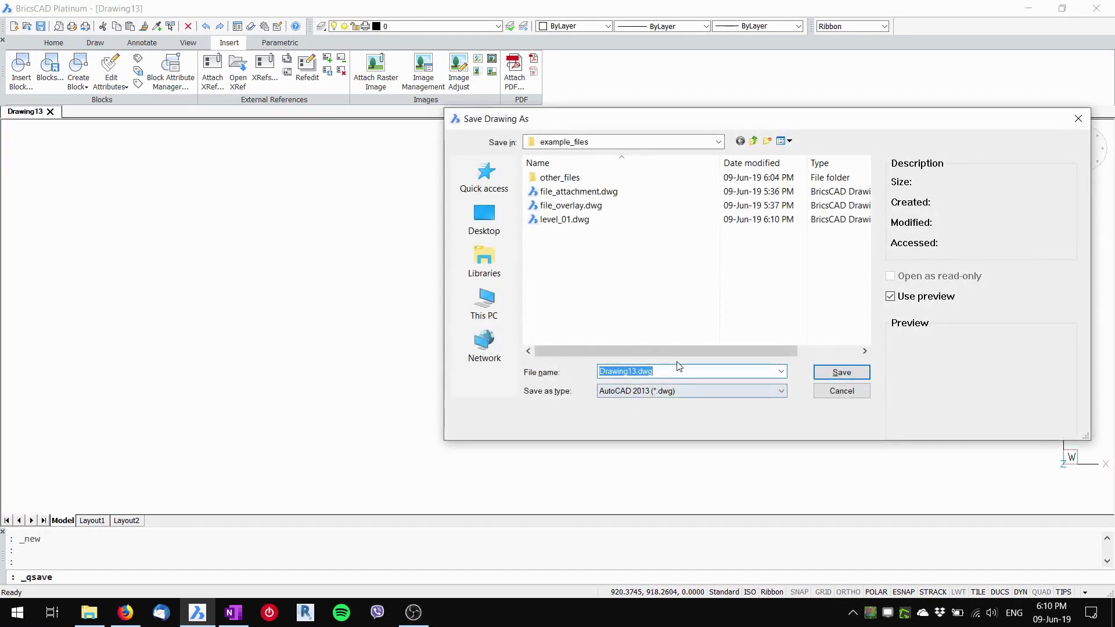
text(level_)
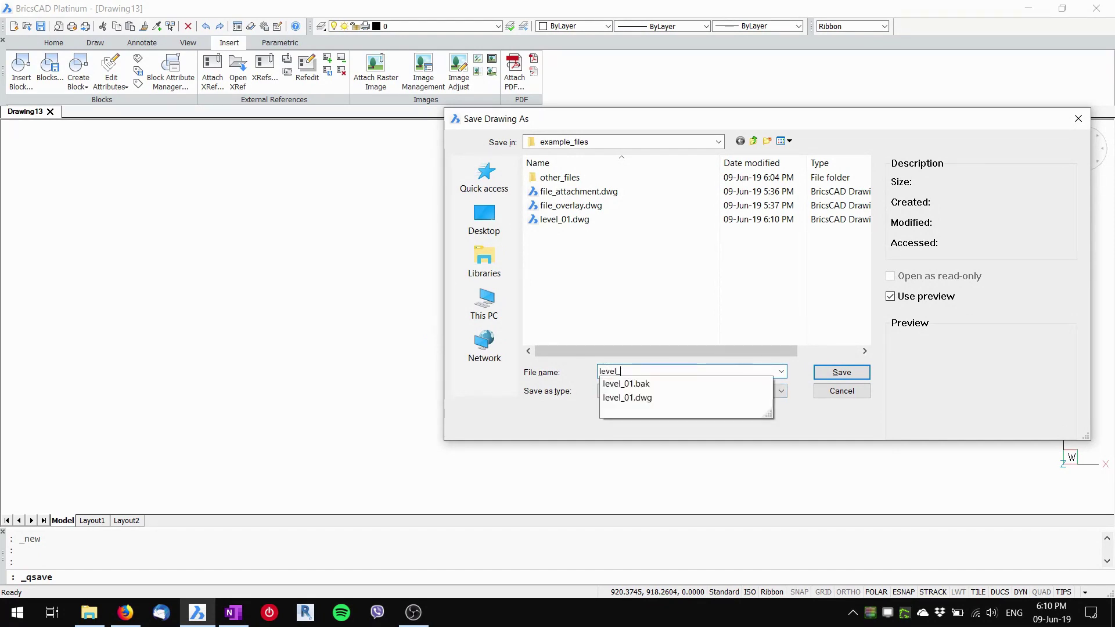
text(02)
key(Return)
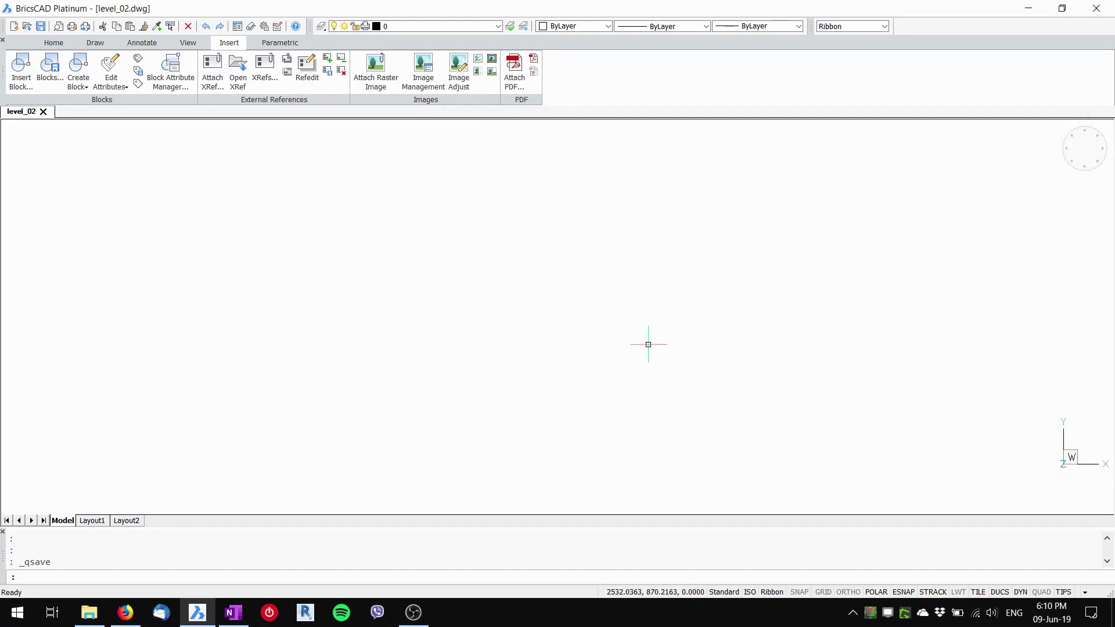
Attach level_01.dwg as an external reference at 0,0,0 with scale 1
click(223, 86)
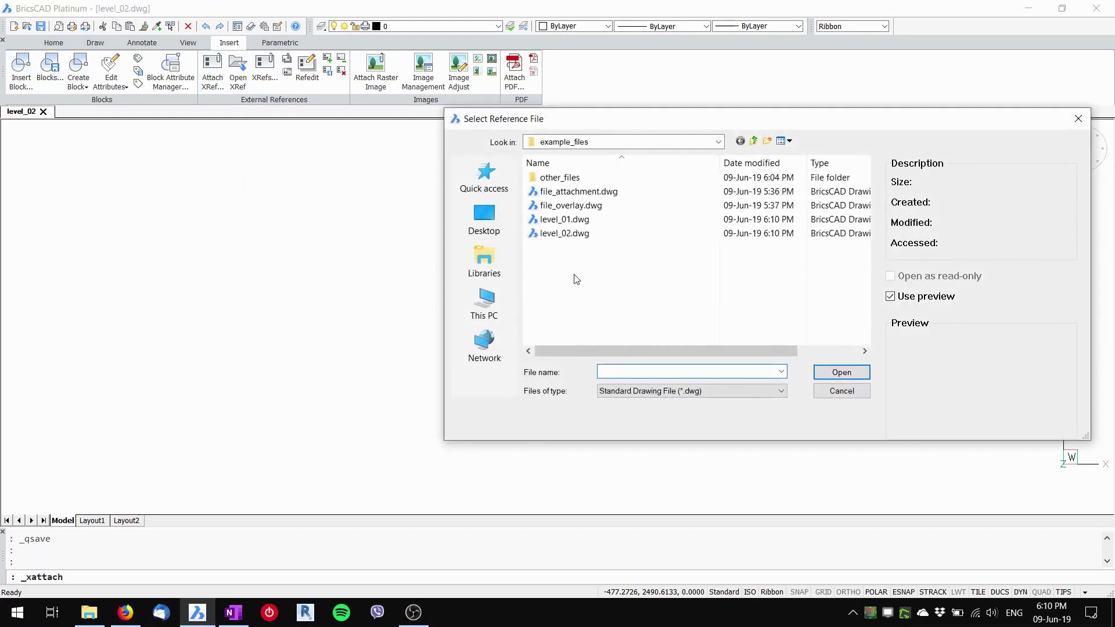
click(560, 225)
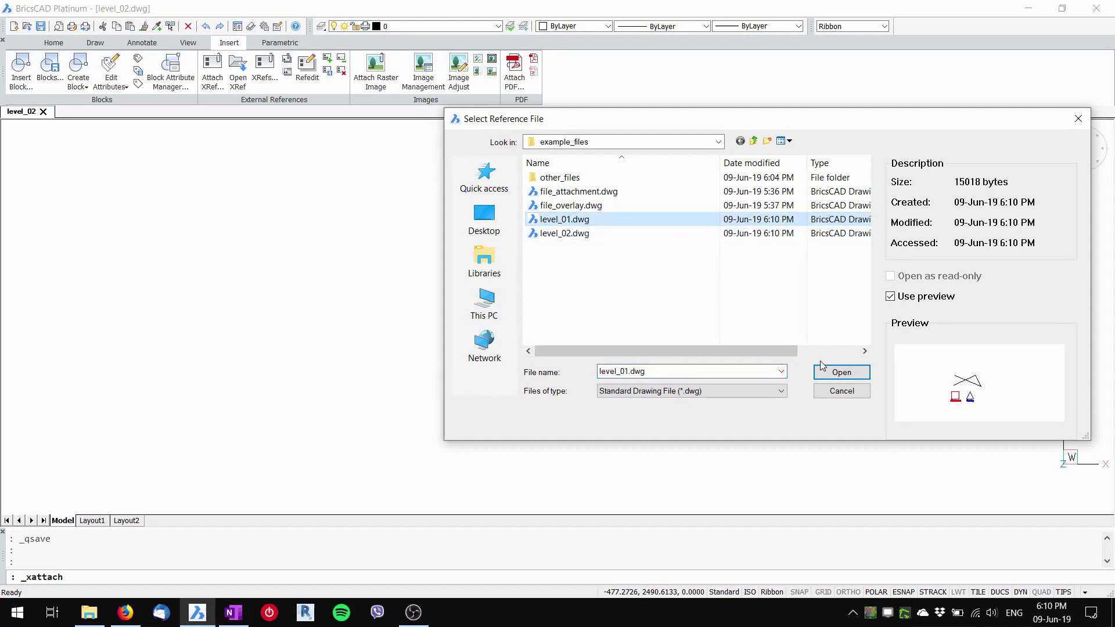
click(836, 373)
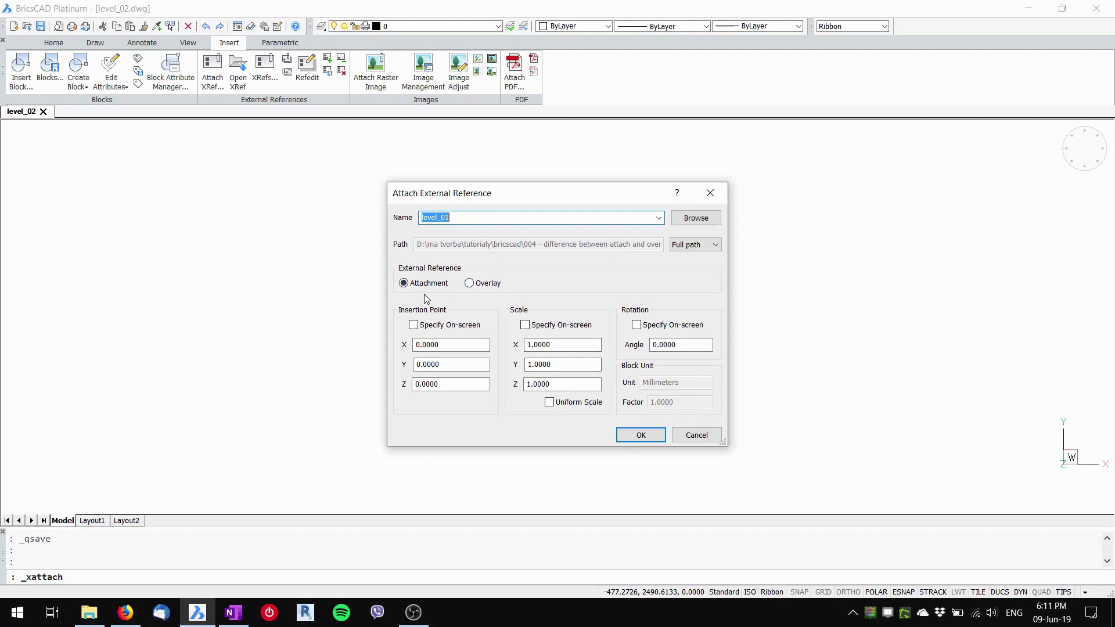
click(637, 439)
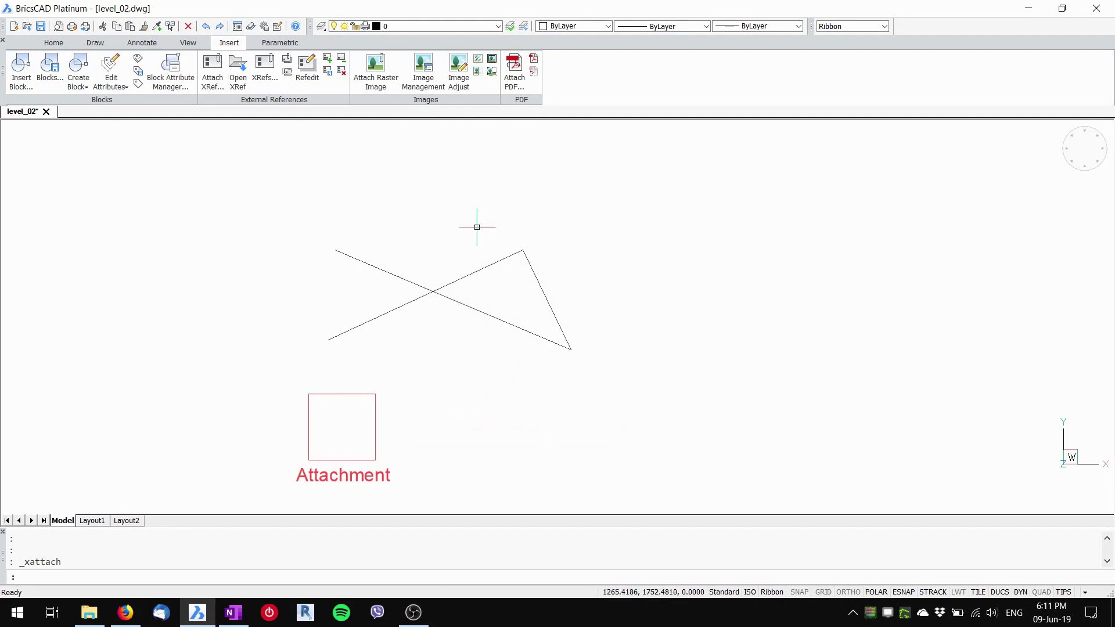
Window-select the level_01 reference to check its contents, then clear the selection
click(650, 396)
click(418, 280)
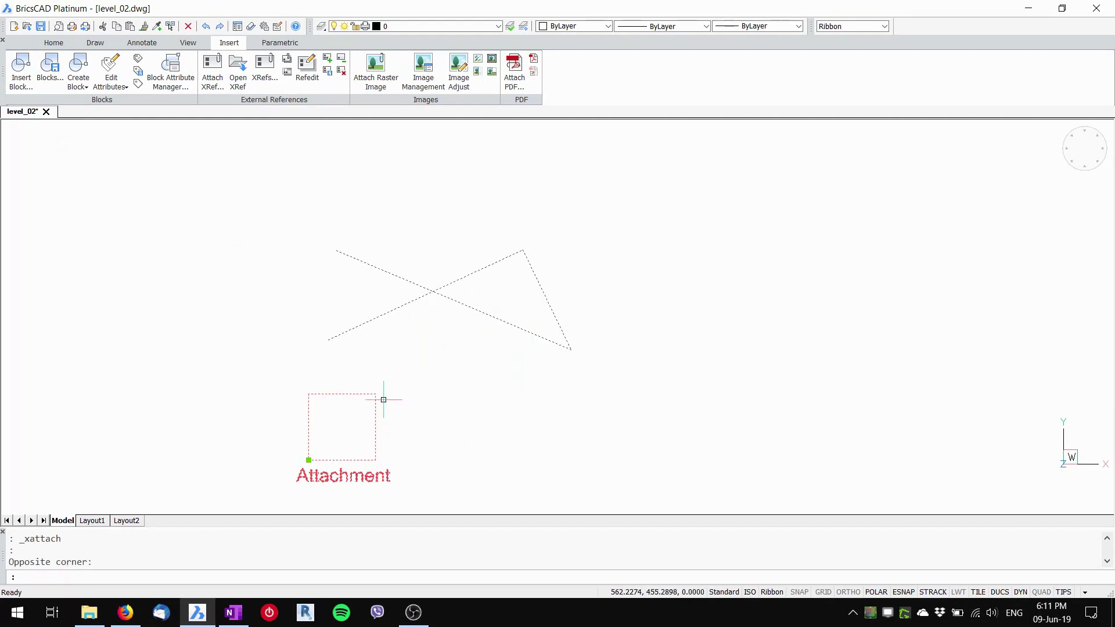
key(Escape)
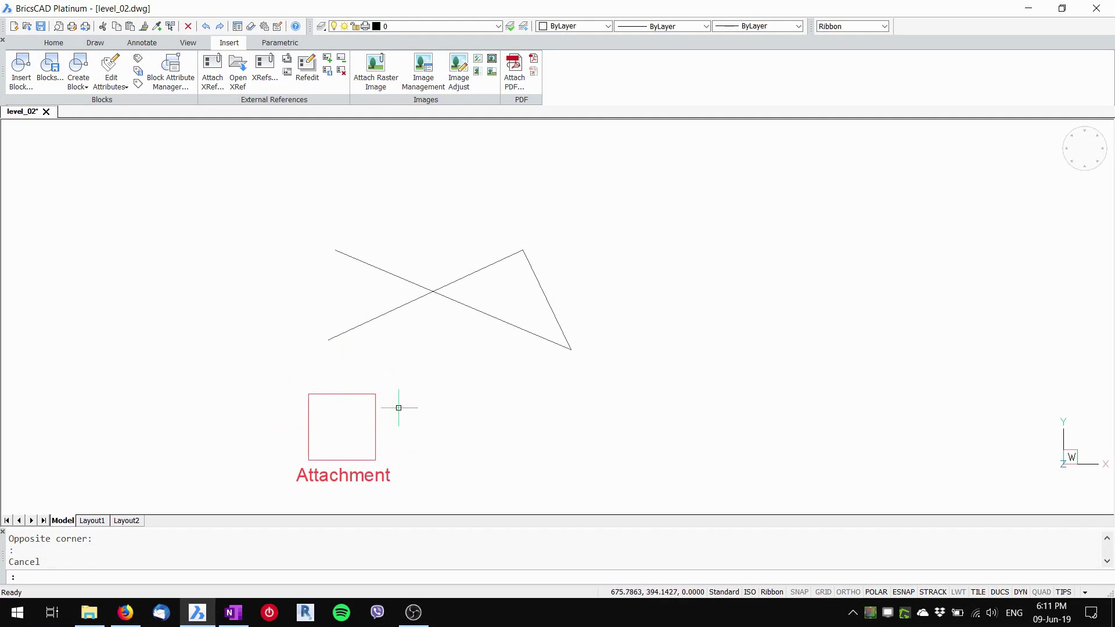